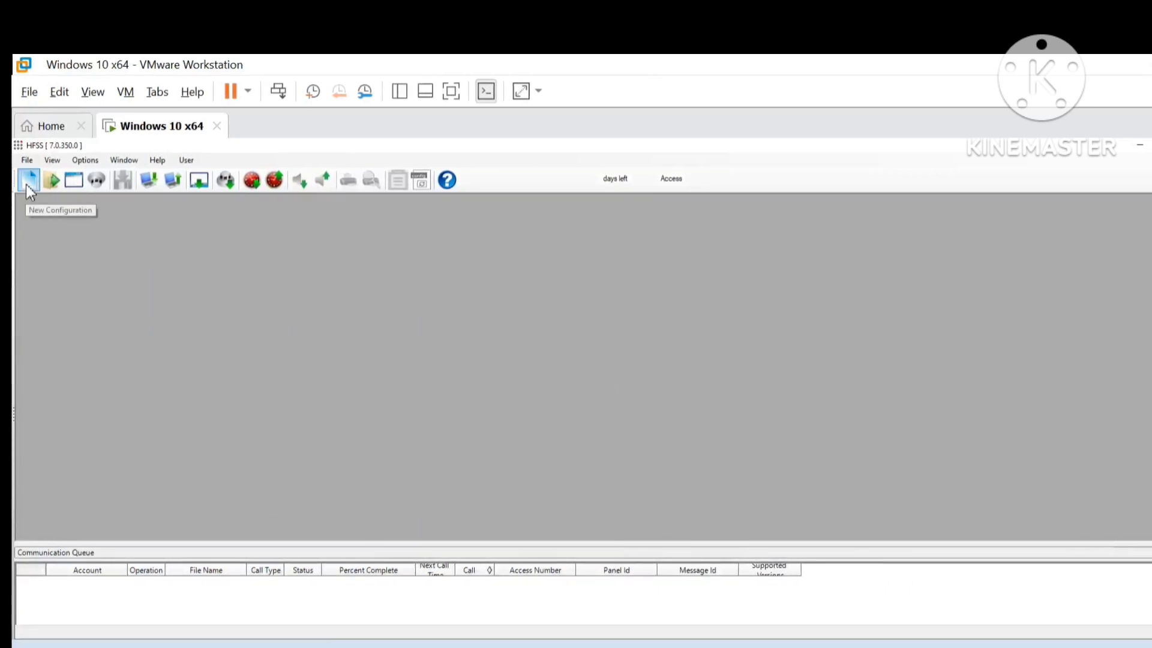
click(150, 181)
key(Tab)
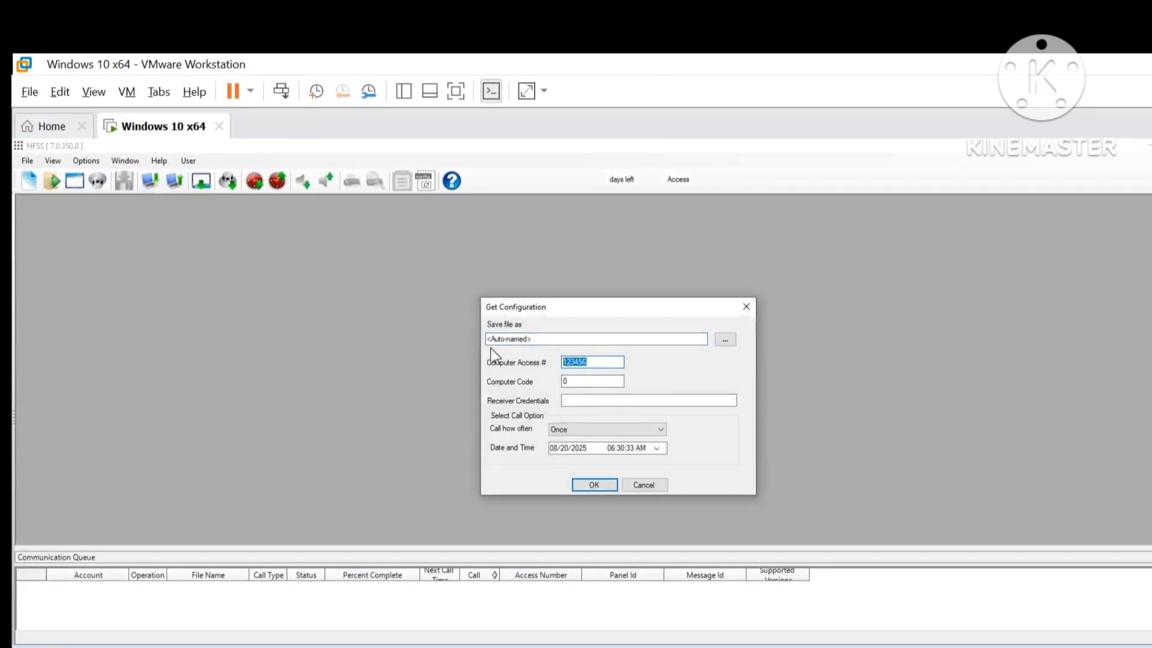
text(012345)
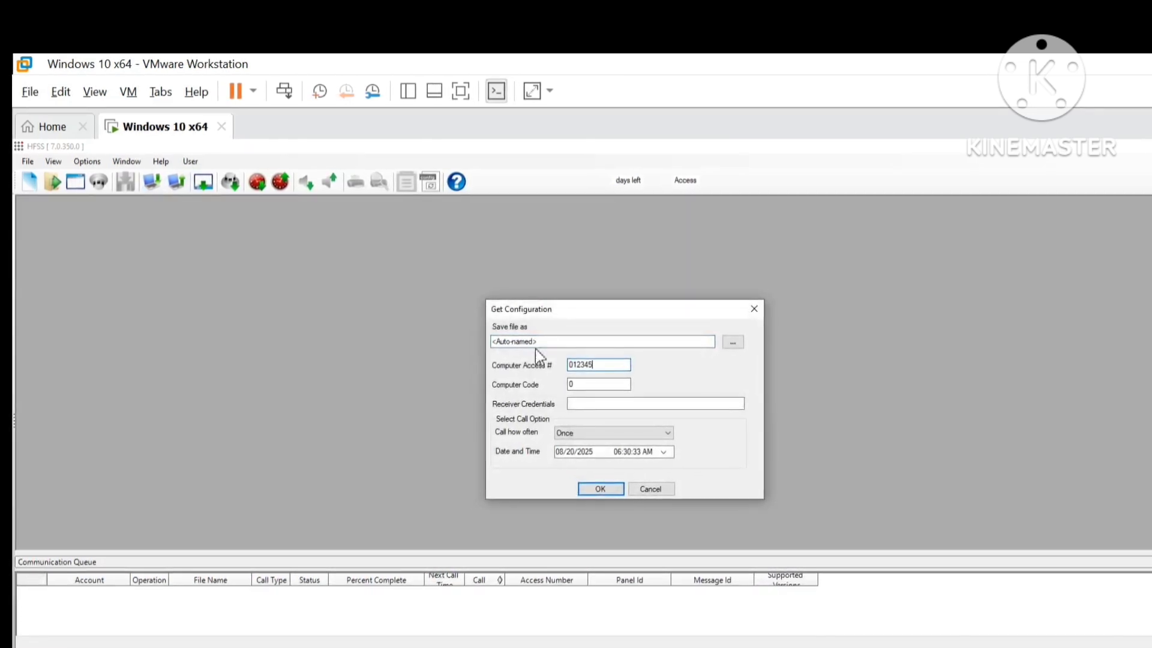
key(Tab)
text(9)
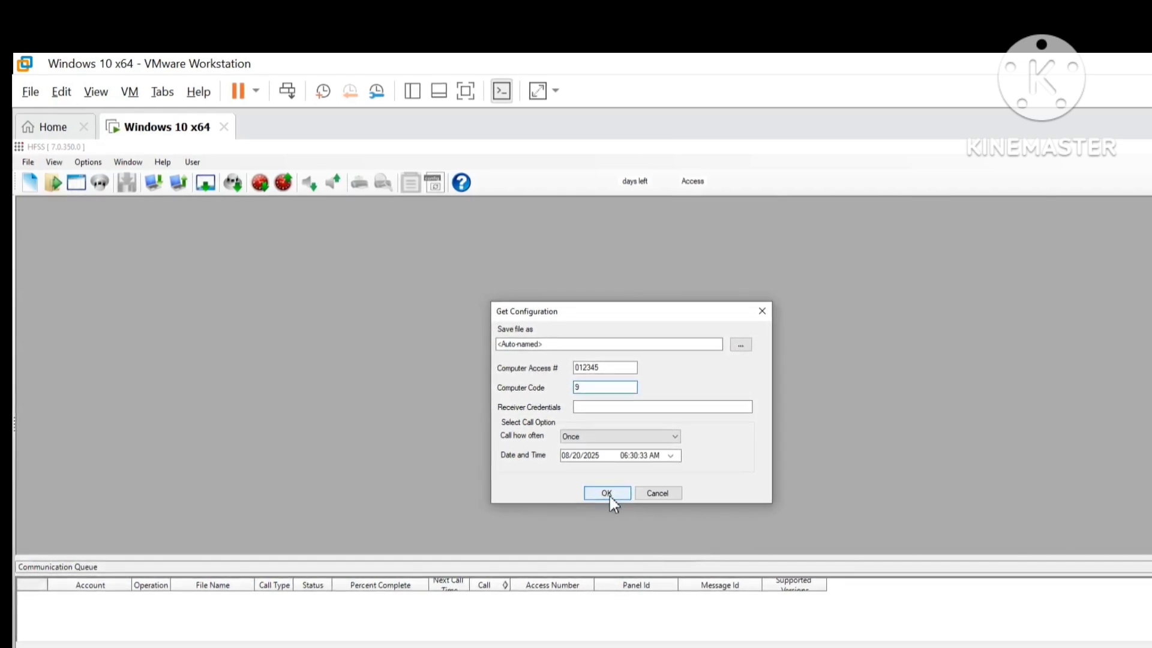
click(609, 494)
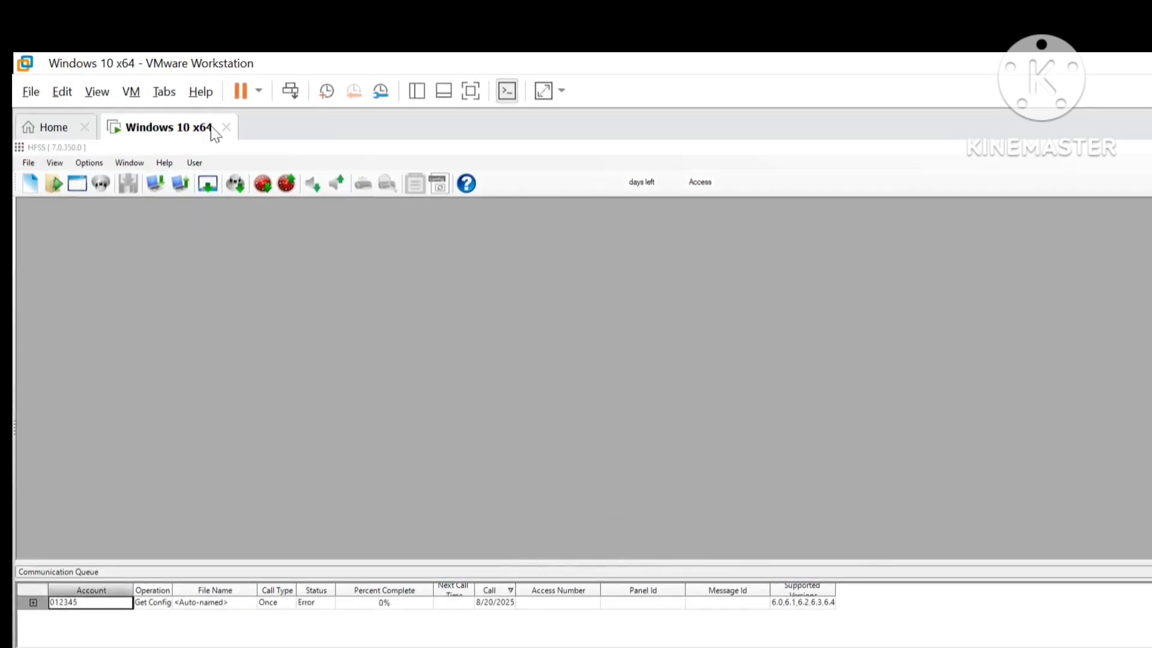
Step: Clear the connection error, then choose USB as the line/port in Communication Configuration
click(141, 91)
key(Escape)
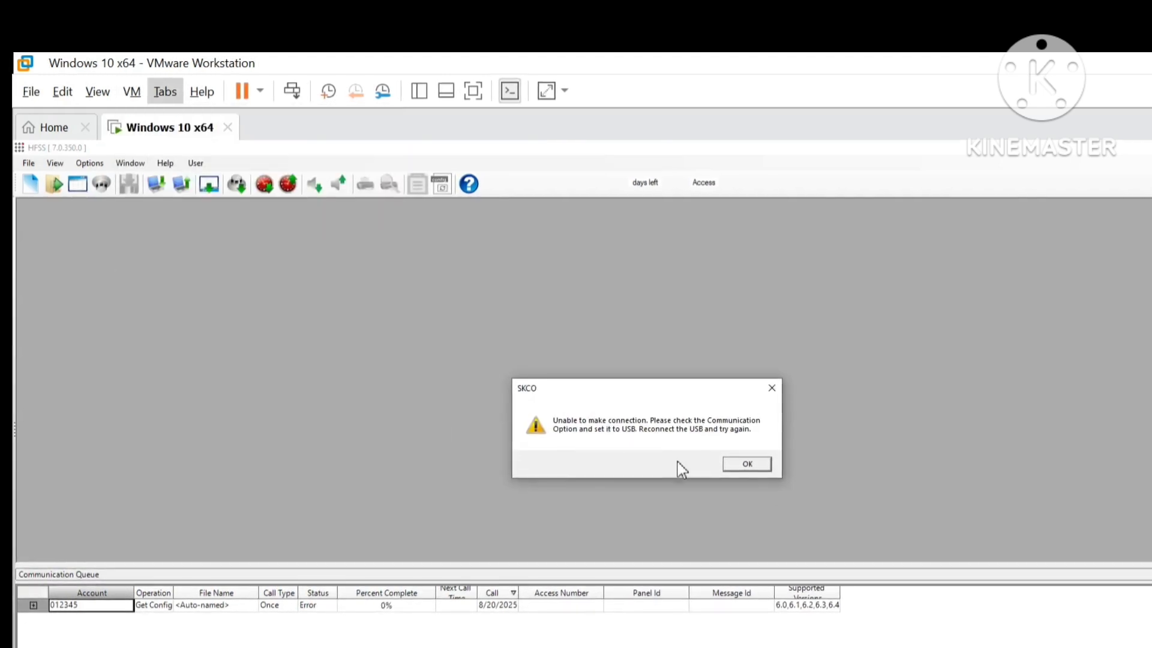
click(744, 465)
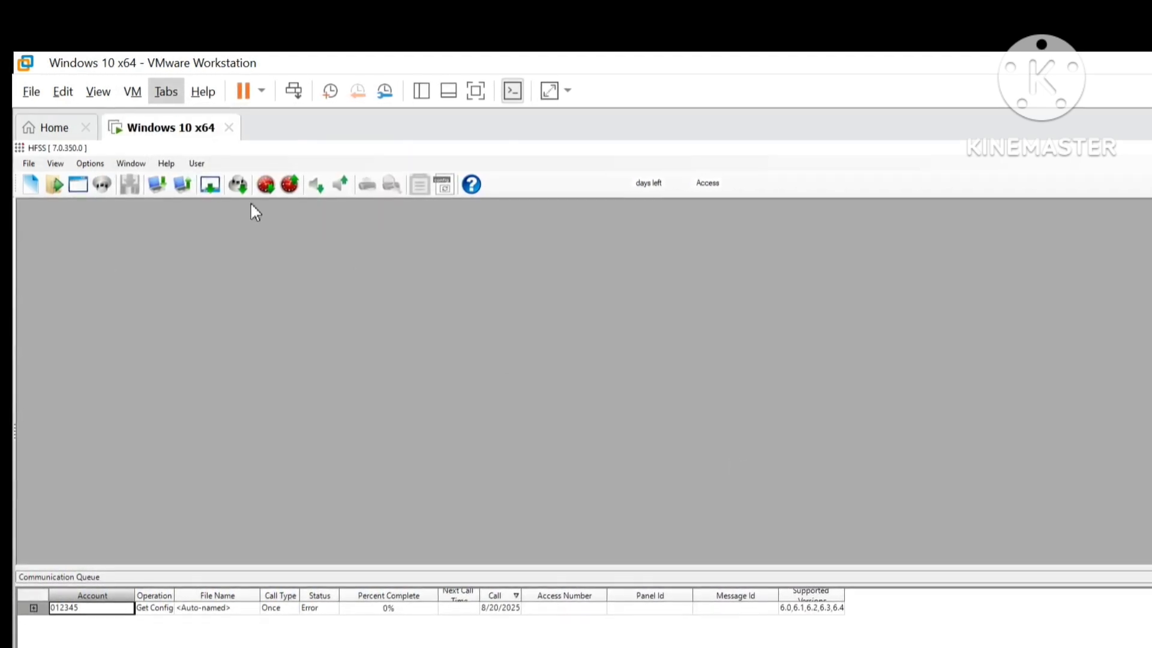
click(131, 163)
mouse_move(89, 163)
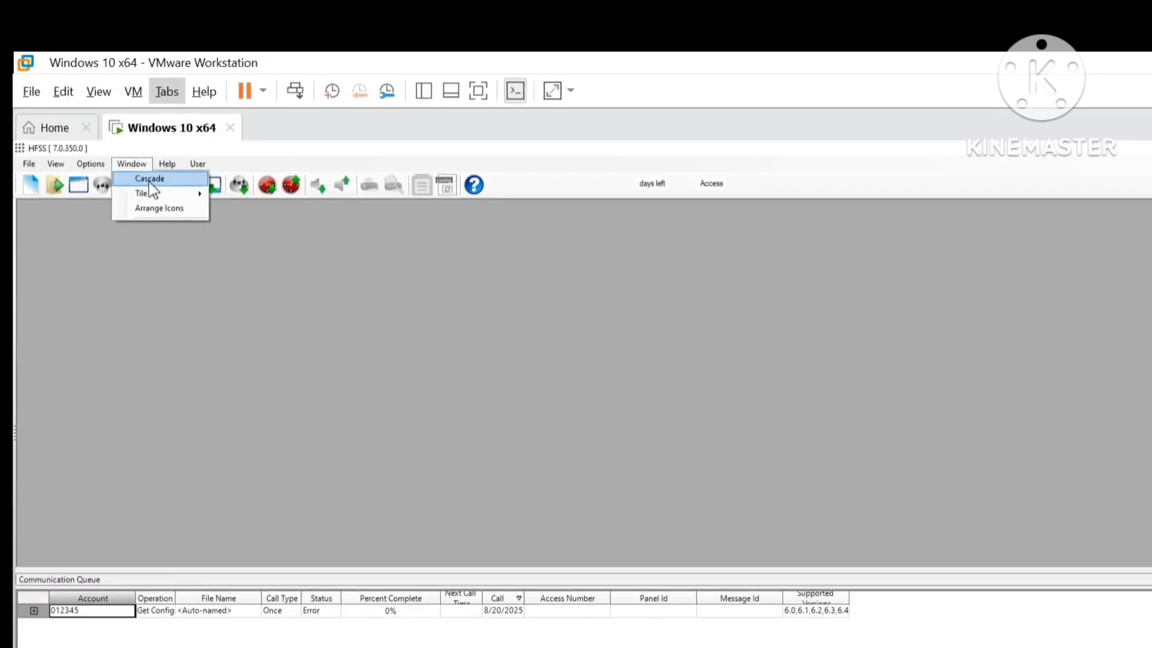
click(117, 178)
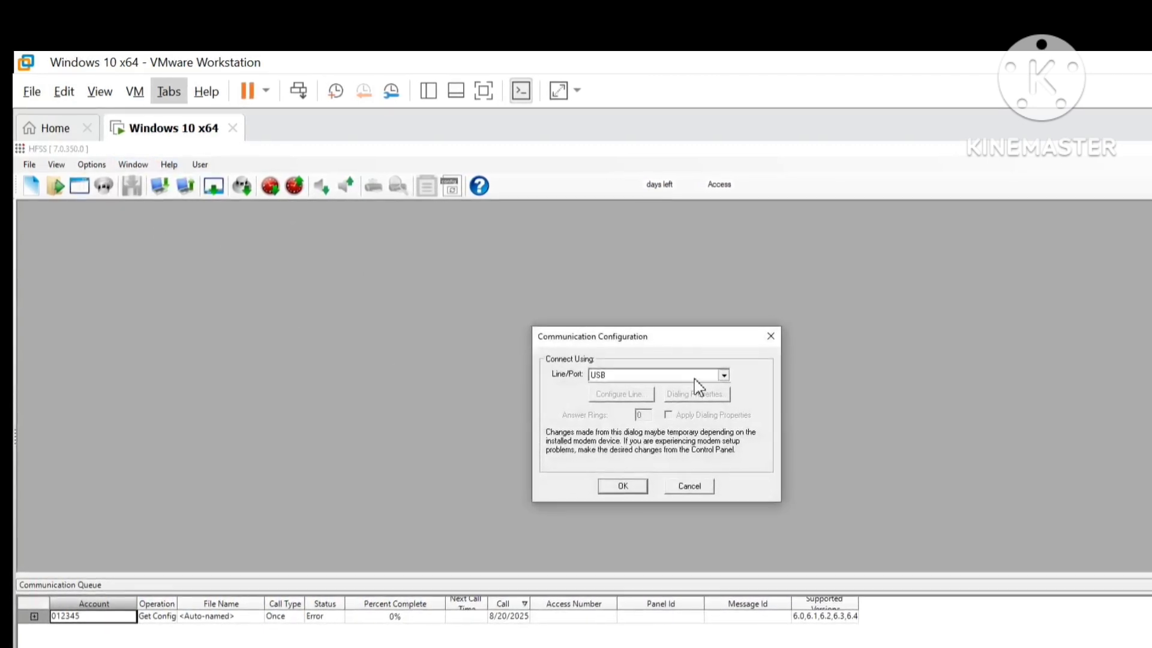
click(690, 374)
Step: Confirm the communication configuration, keeping USB as the line/port
click(629, 488)
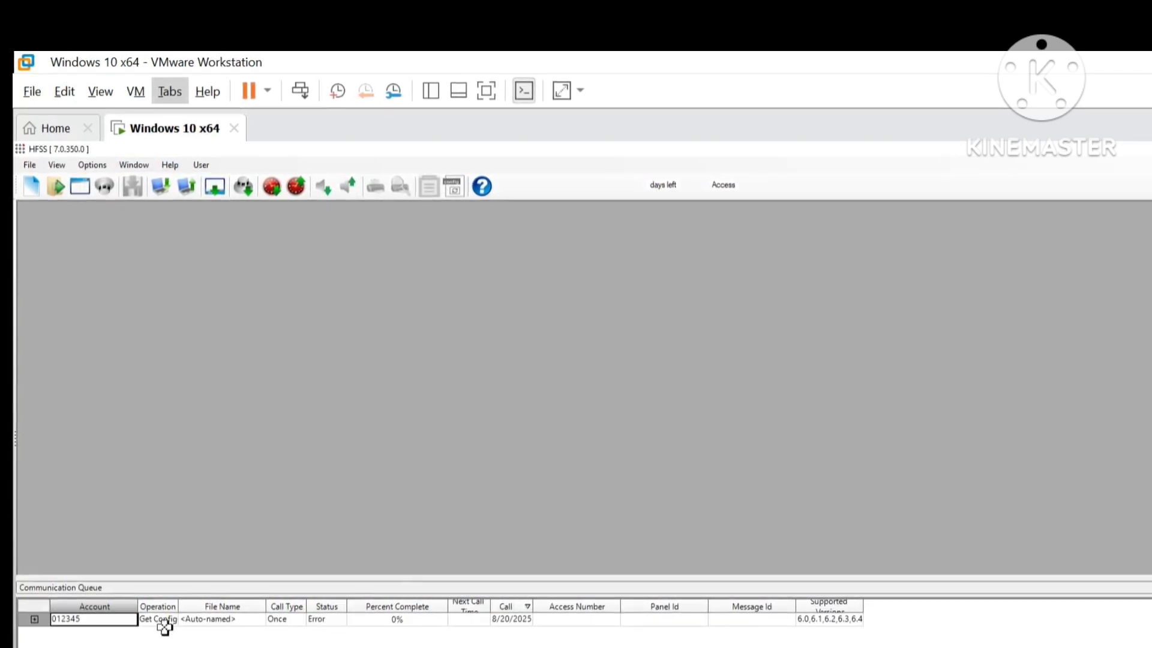